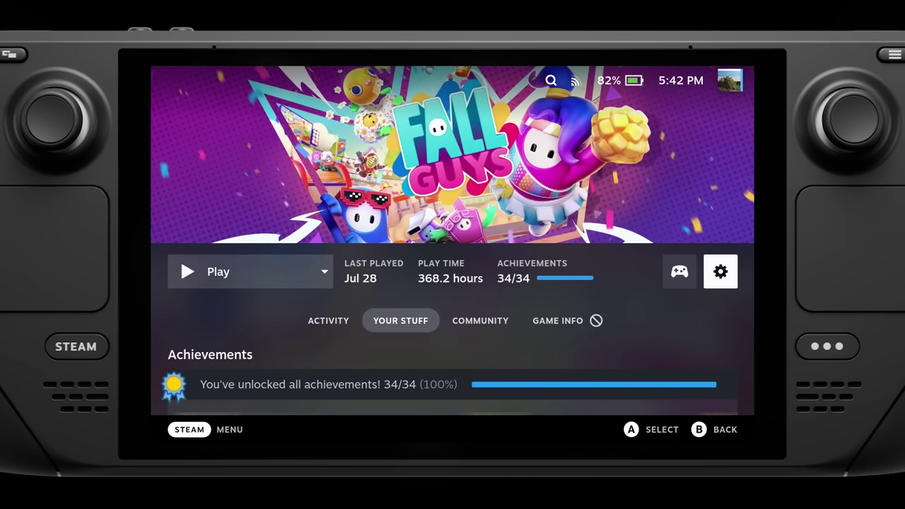
Review Fall Guys' game info description and its Steam Deck compatibility details.
key("Down")
key("Tab")
key("Tab")
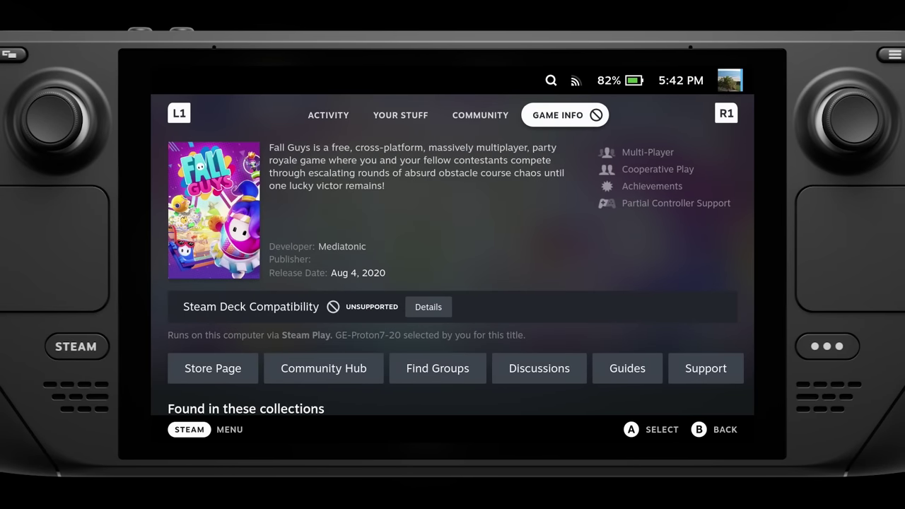
key("Down")
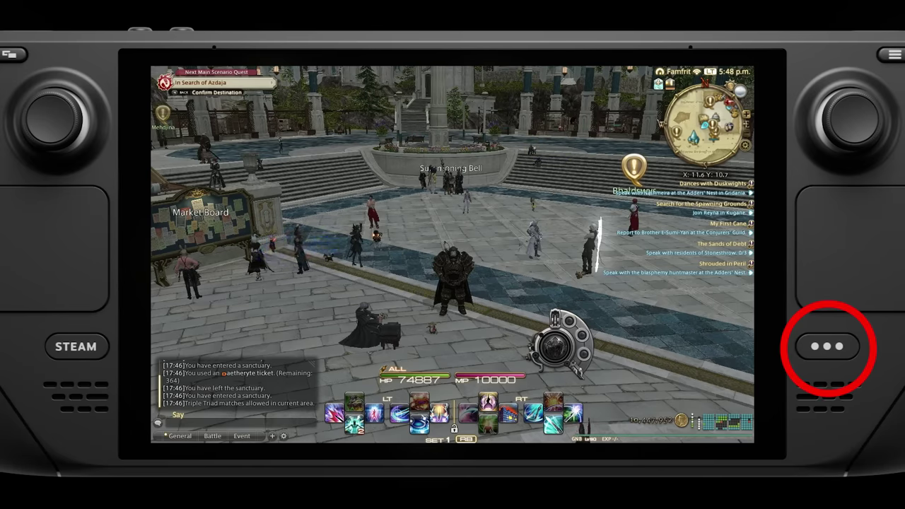
Raise the volume to about 90% in Quick Settings over FFXIV.
key("ctrl+2")
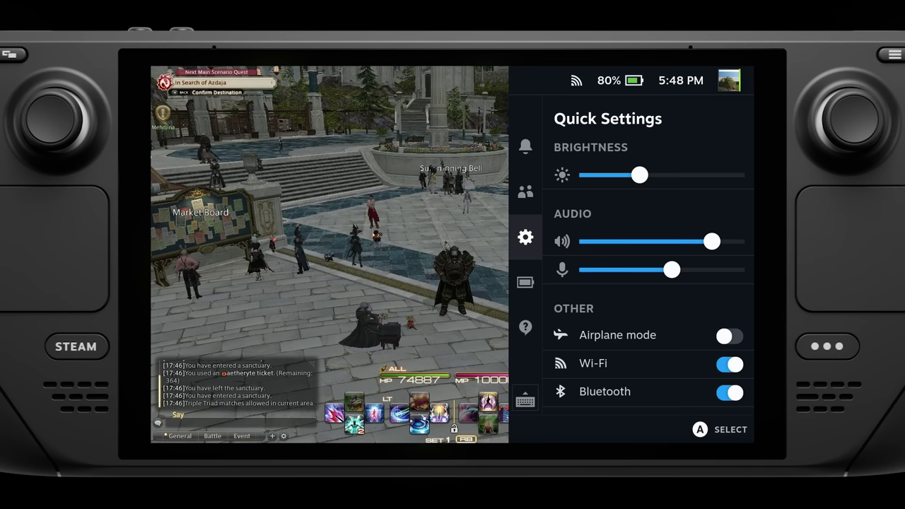
key("Right")
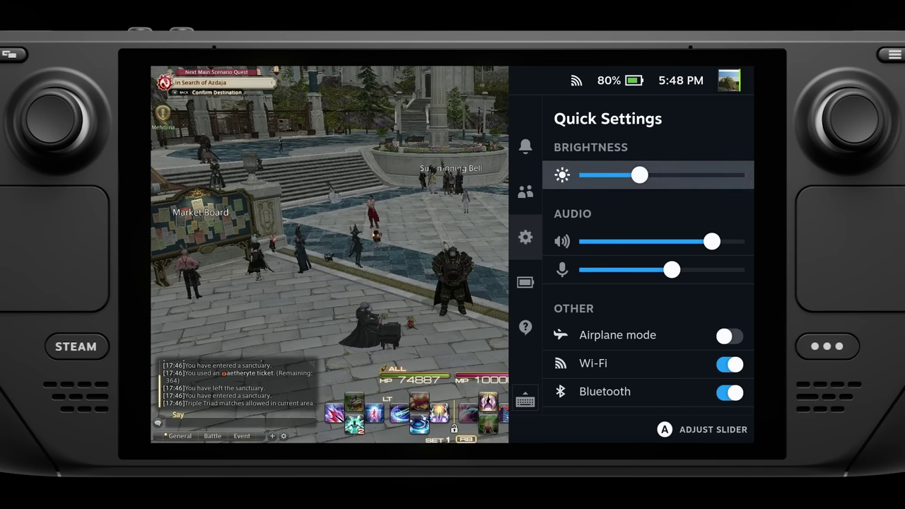
key("Down")
key("Left")
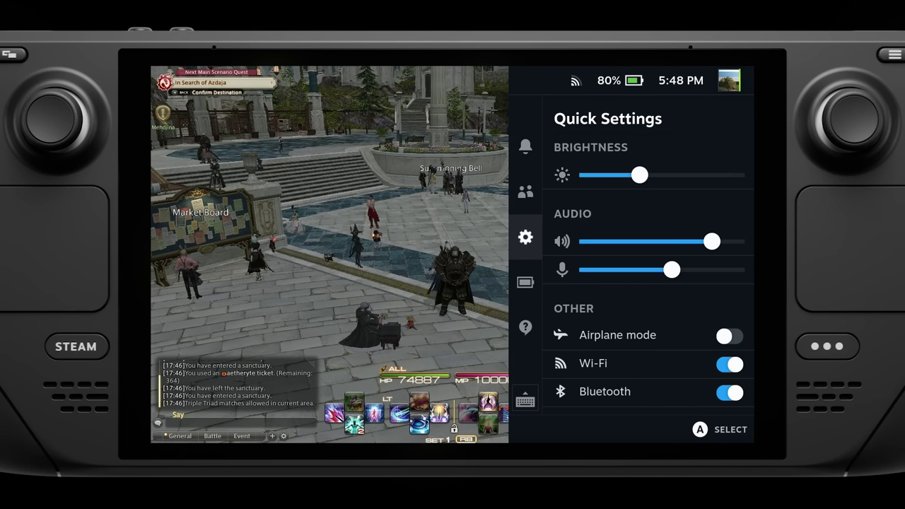
key("Right")
key("Return")
key("Left")
key("Left")
key("Left")
key("Left")
key("Left")
key("Left")
key("Left")
key("Left")
key("Left")
key("Left")
key("Left")
key("Left")
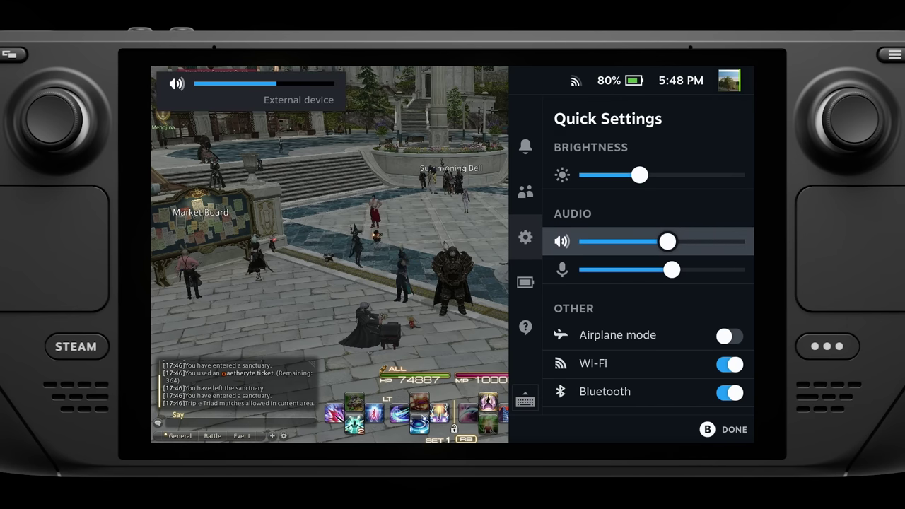
key("Left")
key("Left")
key("Left")
key("Right")
key("Right")
key("Right")
key("Right")
key("Right")
key("Right")
key("Right")
key("Right")
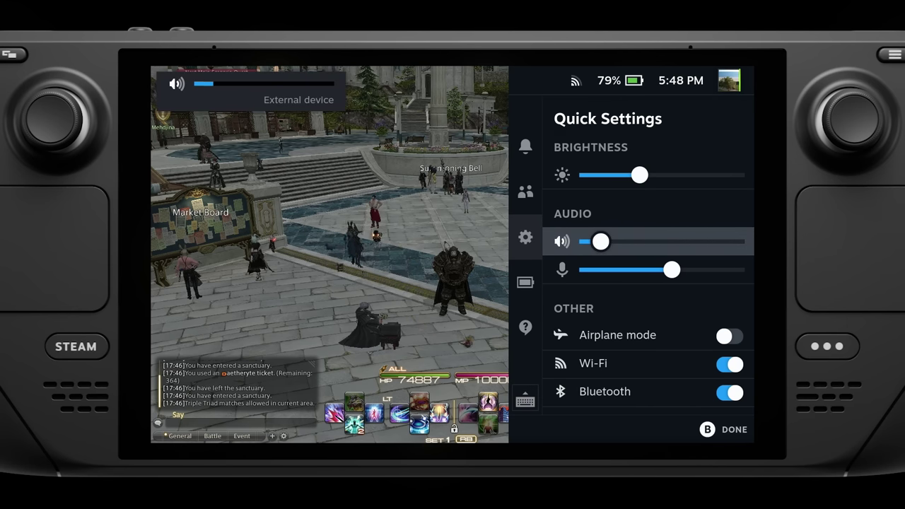
key("Right")
key("Right")
key("Right")
key("Right")
key("Right")
key("Right")
key("Right")
key("Right")
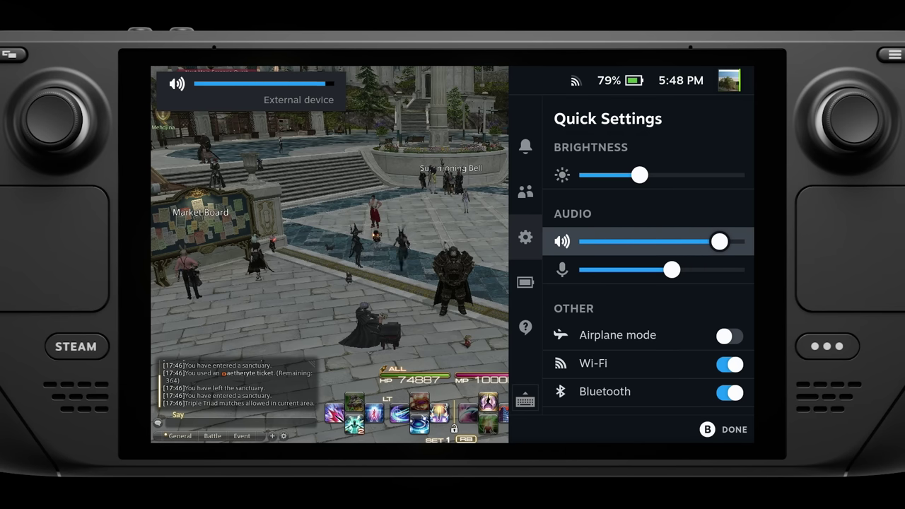
Browse the microphone, airplane mode, Bluetooth device and controller settings.
key("Down")
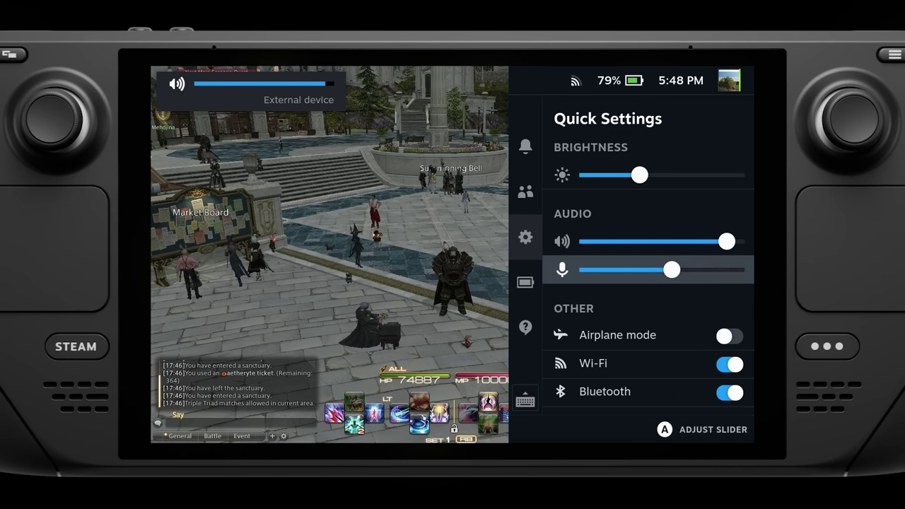
key("Down")
key("Down")
key("Down")
key("Up")
key("Down")
key("Down")
key("Down")
key("Down")
key("Up")
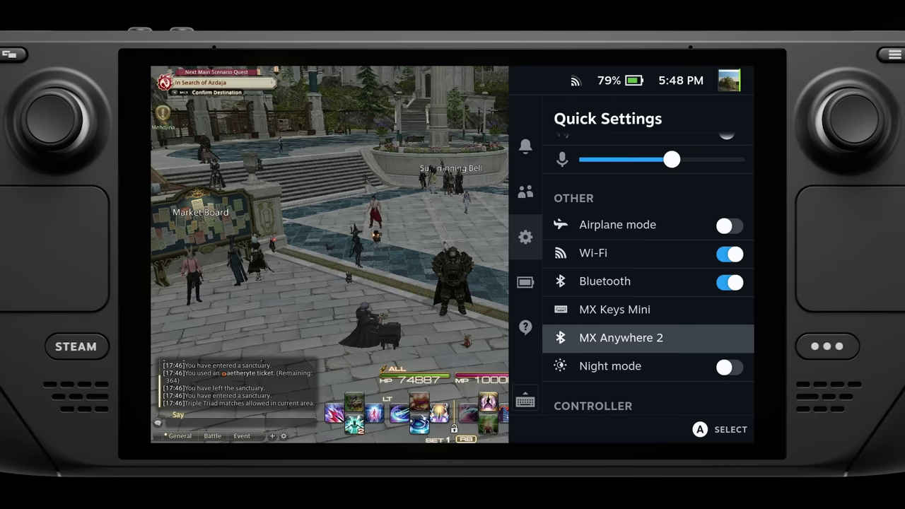
key("Down")
key("Up")
key("Down")
key("Down")
key("Down")
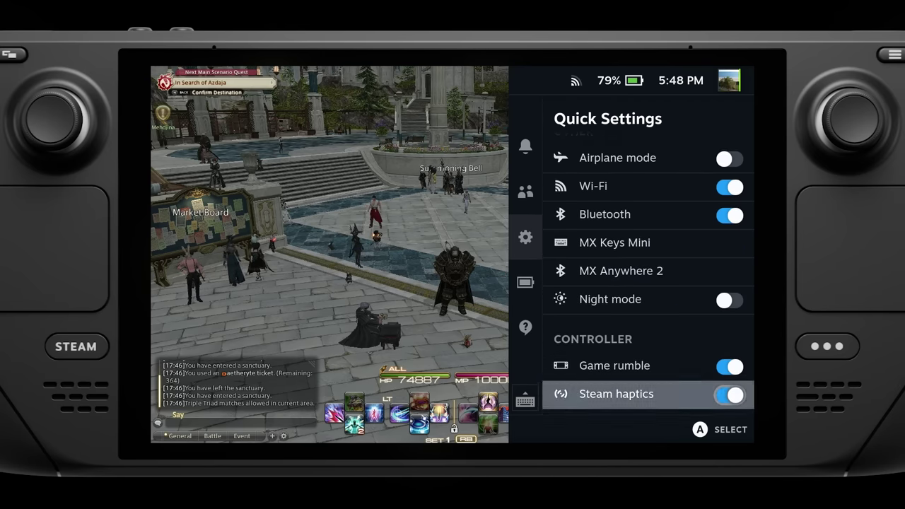
key("Up")
key("Up")
key("Up")
key("Up")
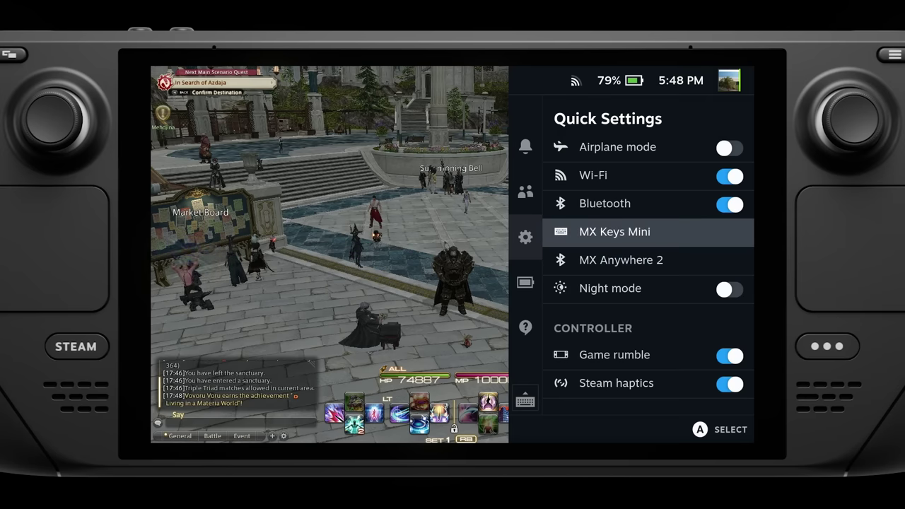
key("Left")
key("Down")
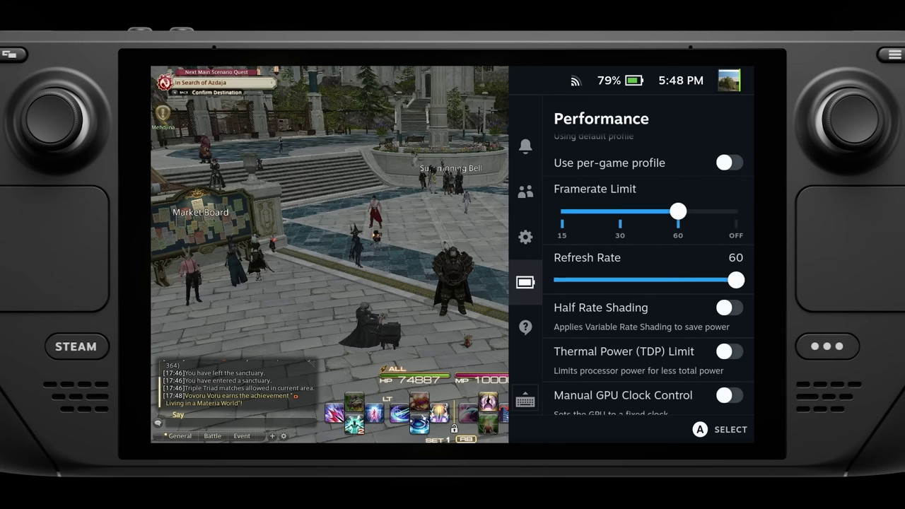
Switch the Performance panel to Basic view, then back to Advanced view.
key("Right")
key("Up")
key("Up")
key("Up")
key("Up")
key("Up")
key("Up")
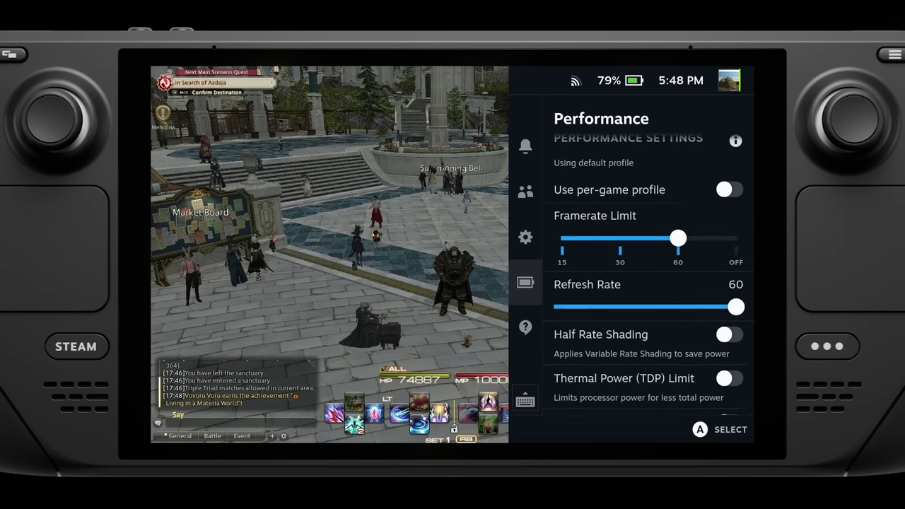
key("Down")
key("Down")
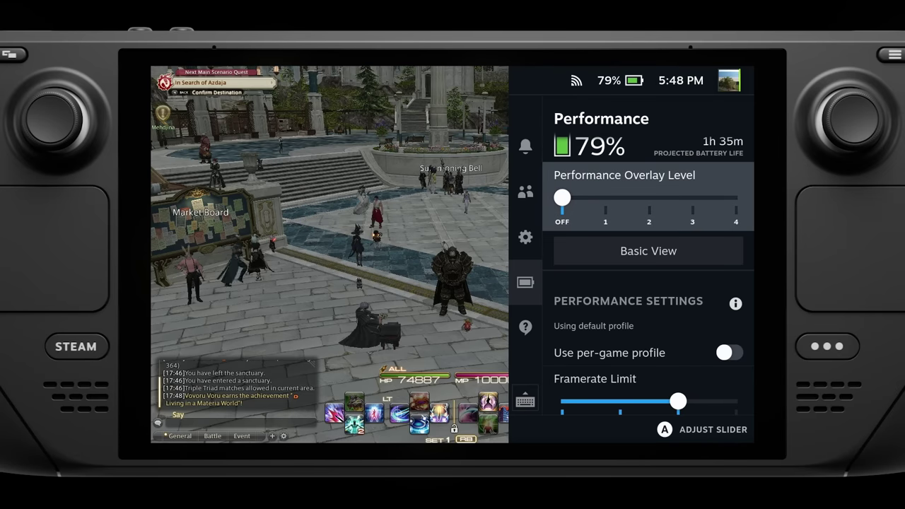
key("Return")
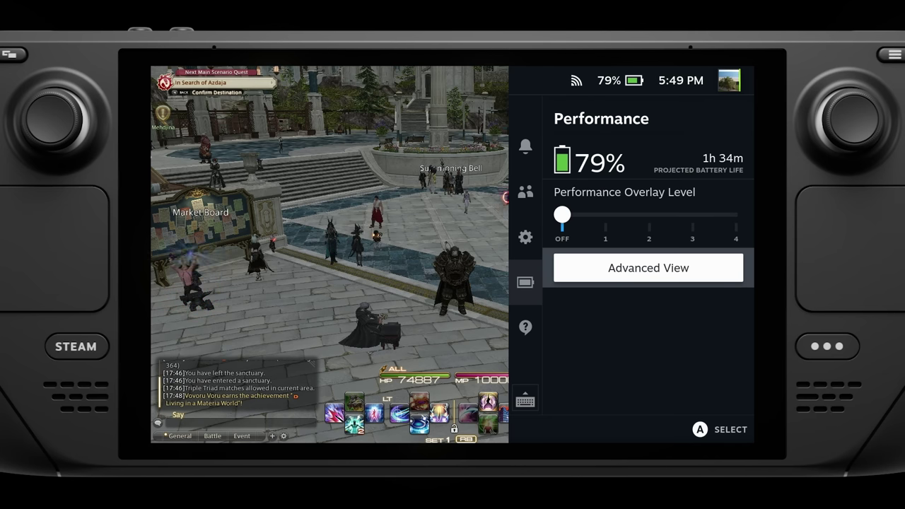
key("Return")
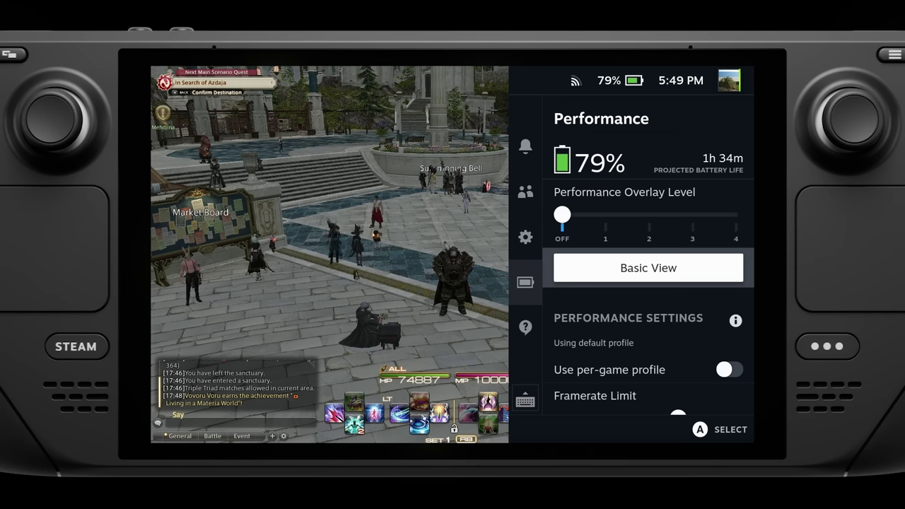
Set the Performance Overlay Level to 2 after previewing levels 1 through 4.
key("Up")
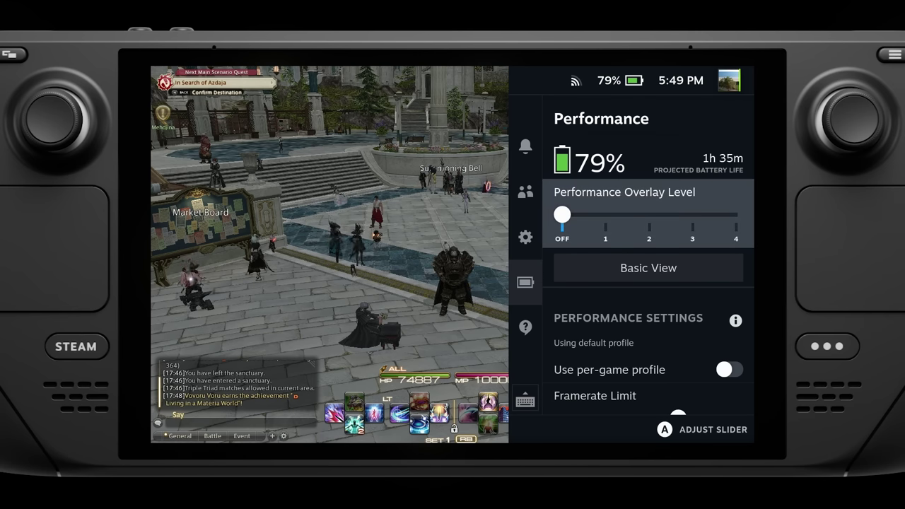
key("Return")
key("Right")
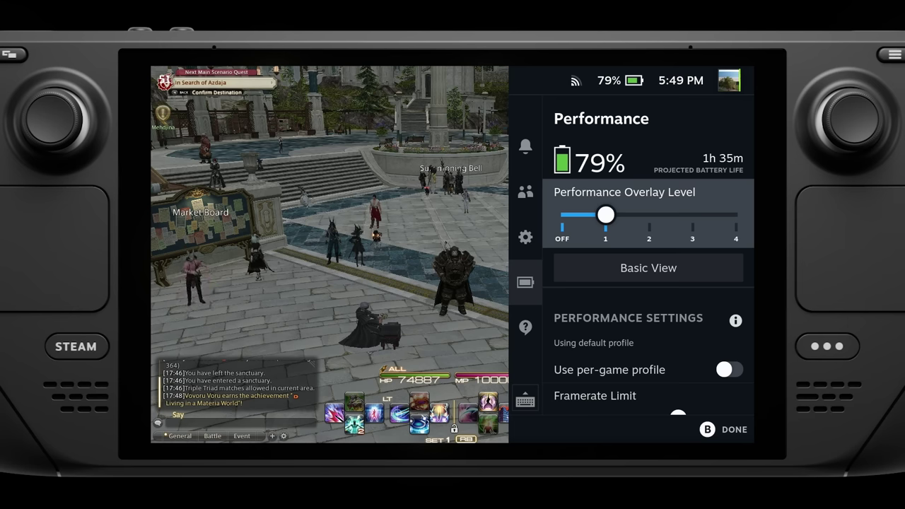
key("Right")
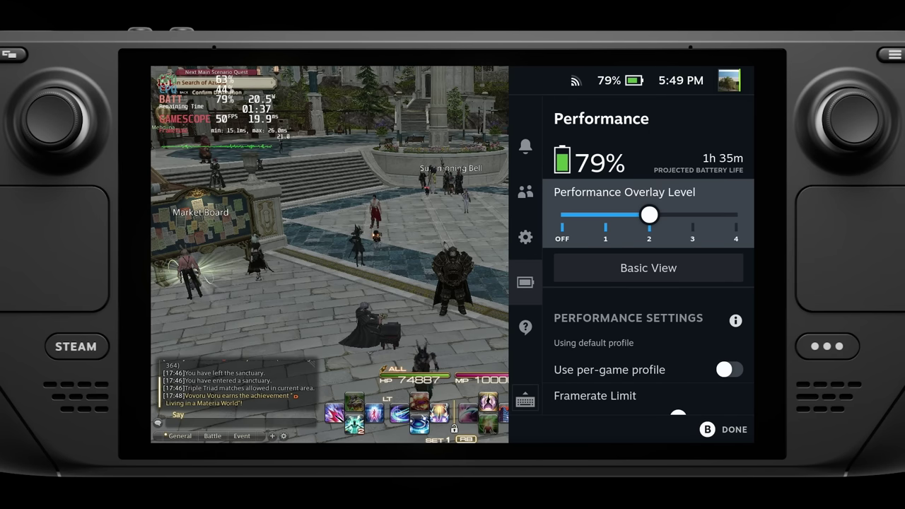
key("Right")
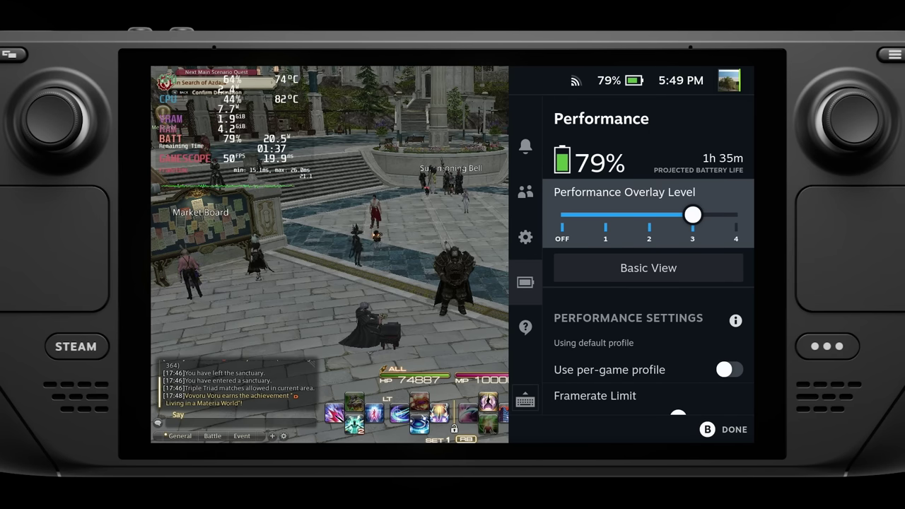
key("Right")
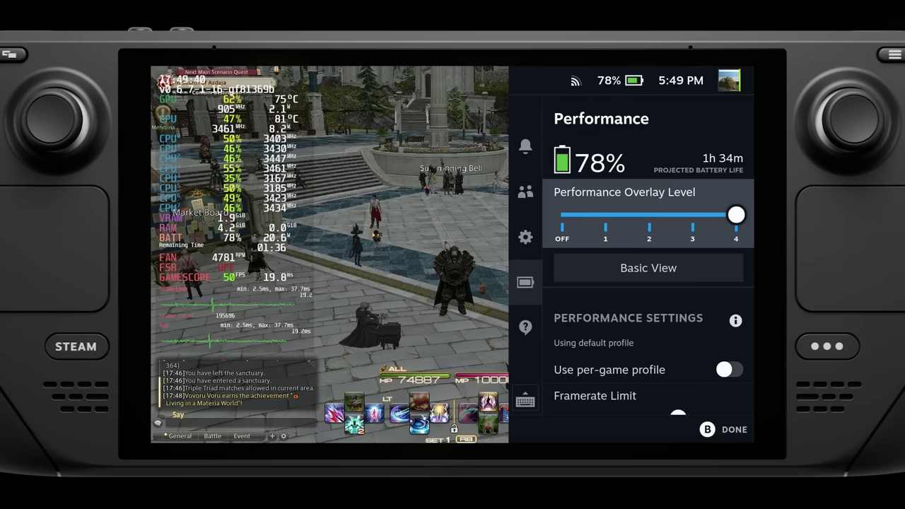
key("Left")
key("Left")
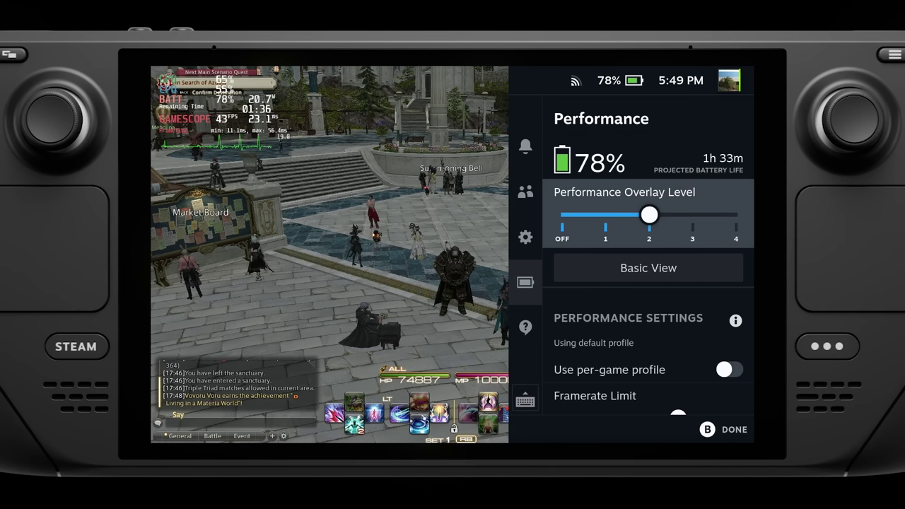
key("Down")
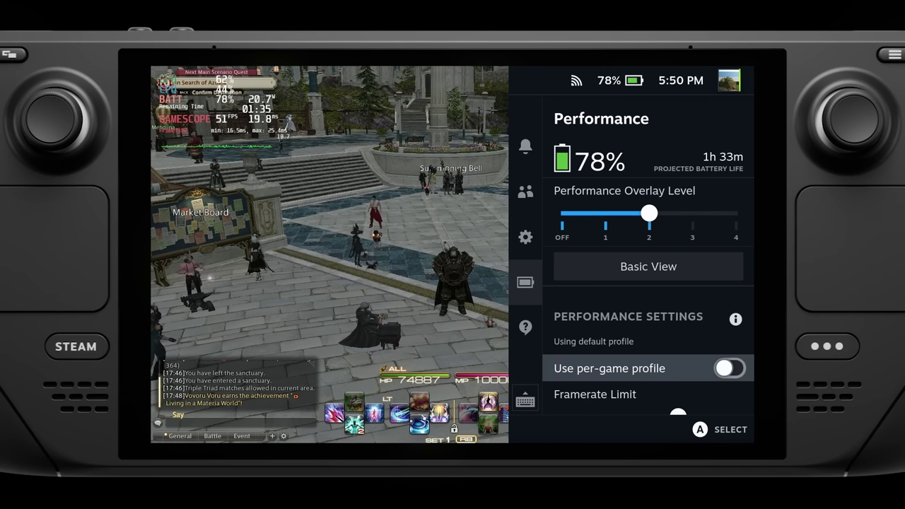
Enable a per-game profile for FFXIV with a 30 FPS framerate limit, then return to the game.
key("Return")
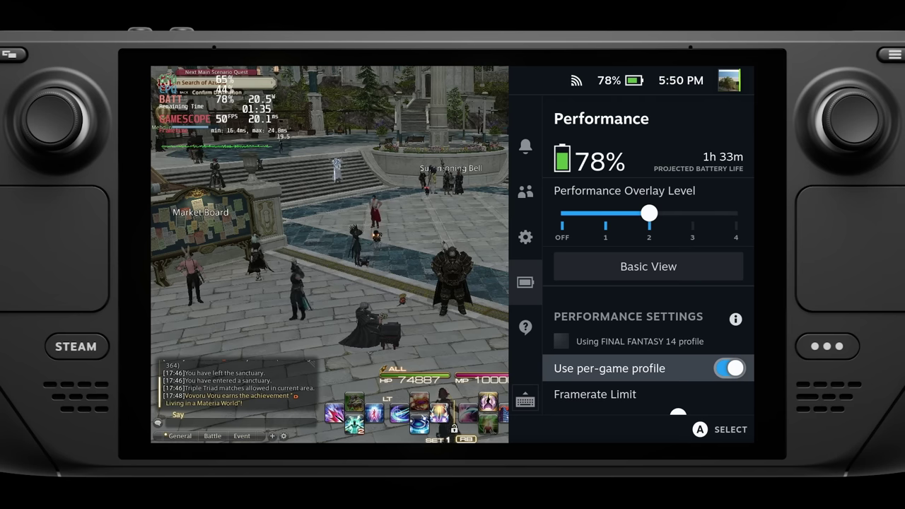
key("Down")
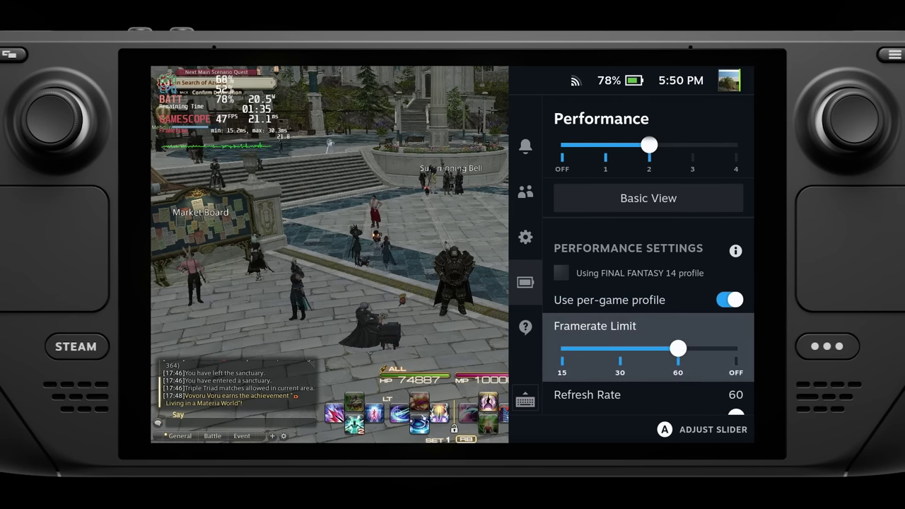
key("Down")
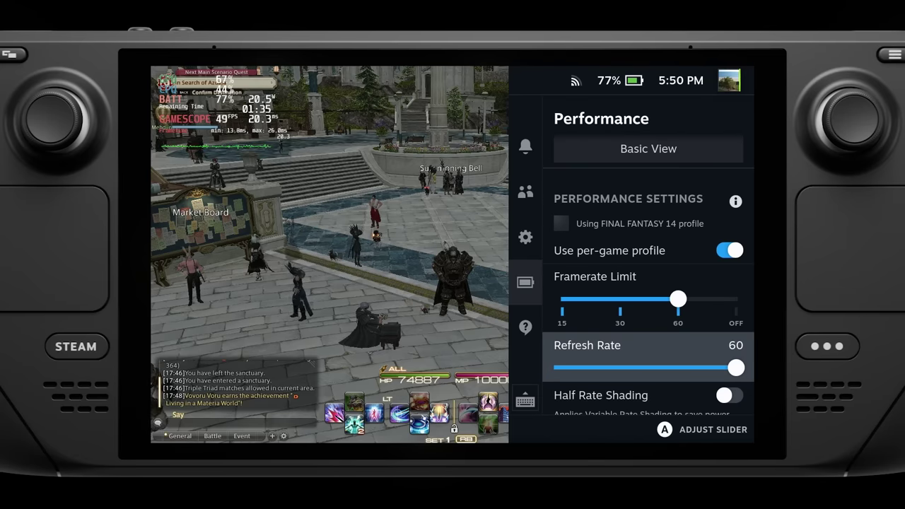
key("Up")
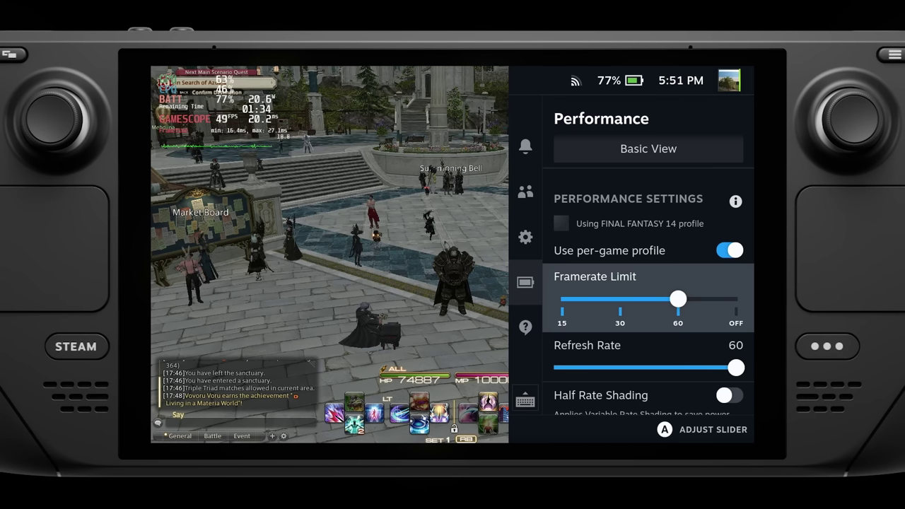
key("Return")
key("Left")
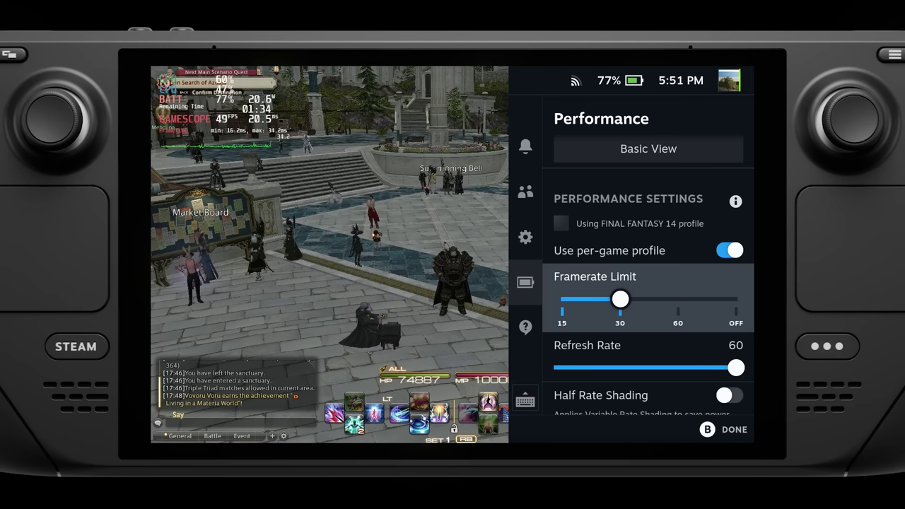
key("Escape")
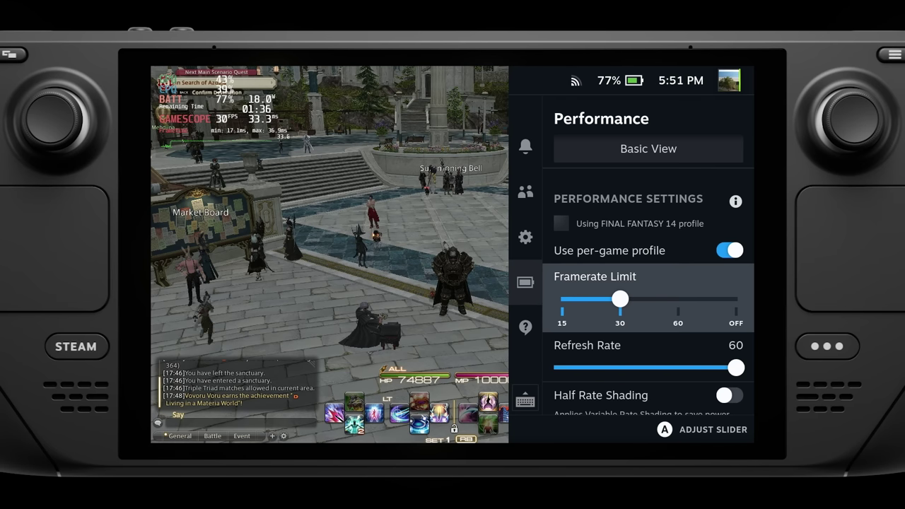
key("Escape")
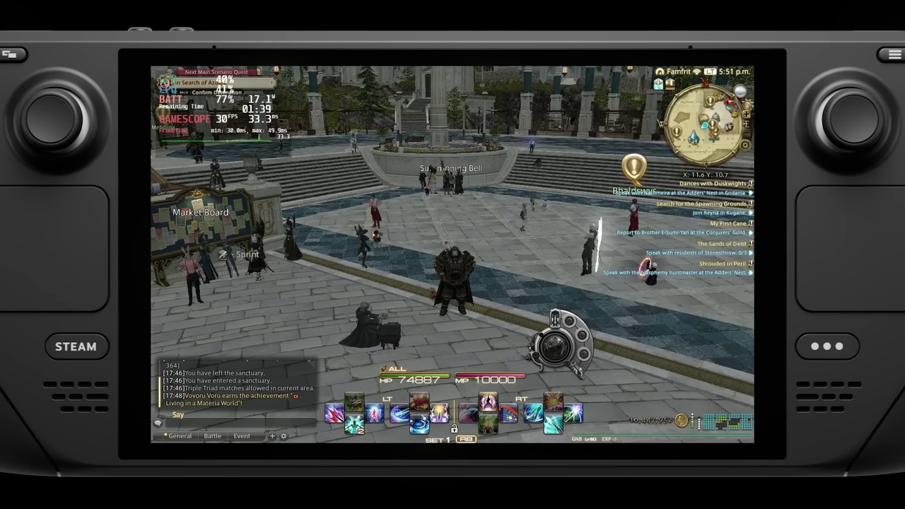